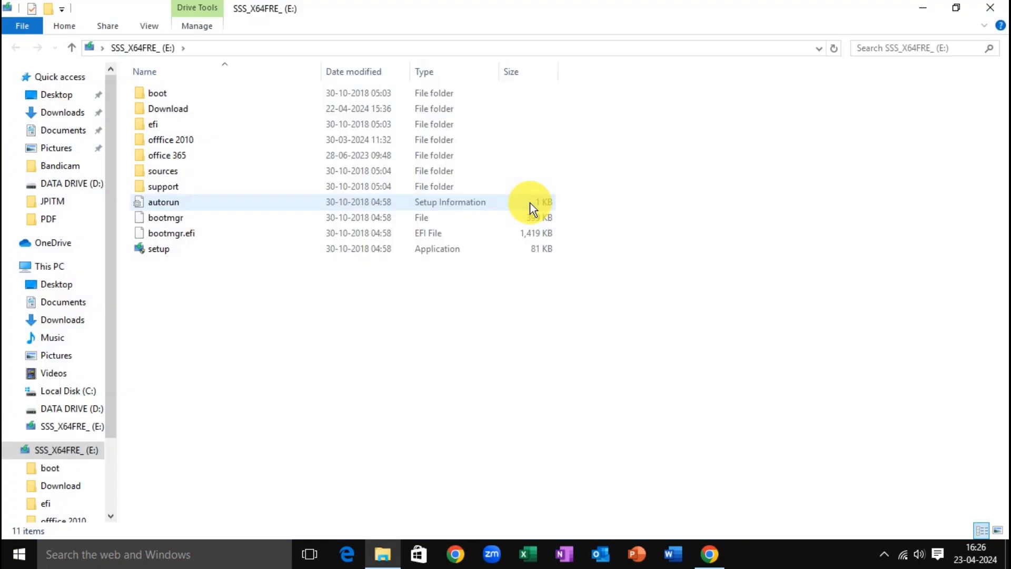
- Close the drive window and examine the text box, voice list and conversion option on ttsfree.com in Chrome
{"action": "key", "text": "alt+F4"}
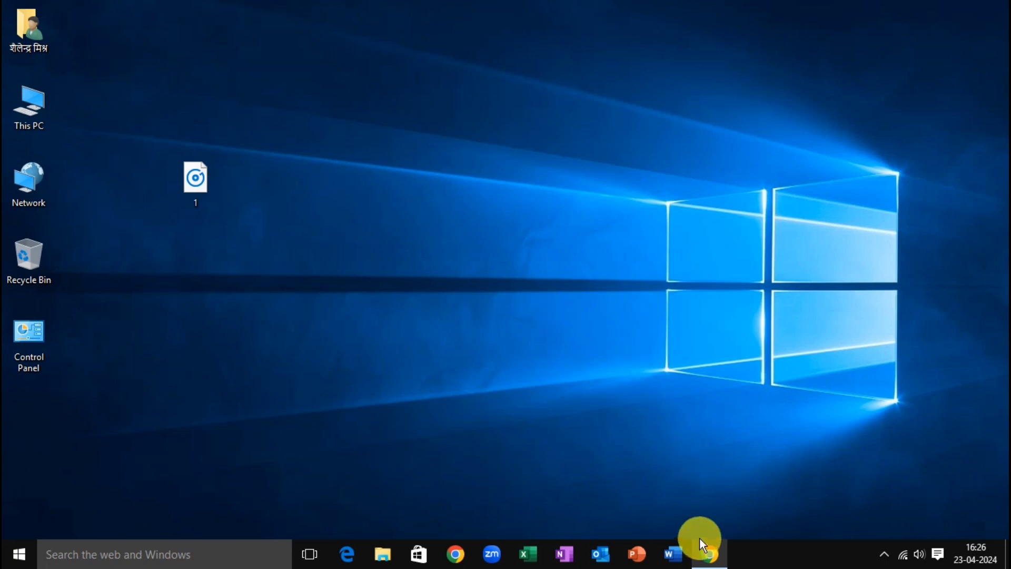
{"action": "left_click", "coordinate": [710, 556]}
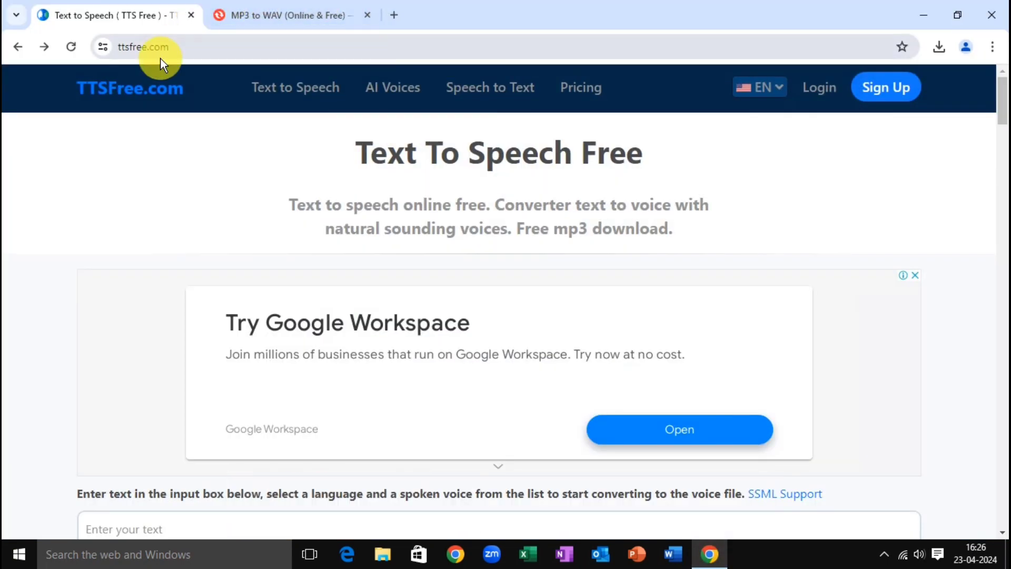
{"action": "scroll", "coordinate": [158, 287], "scroll_direction": "down", "scroll_amount": 7}
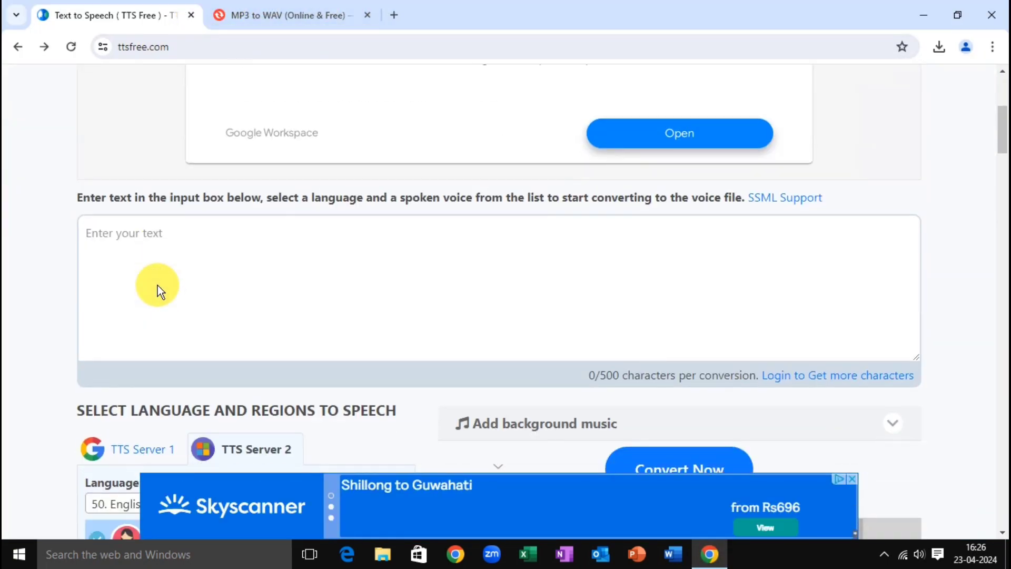
{"action": "scroll", "coordinate": [172, 277], "scroll_direction": "down", "scroll_amount": 2}
{"action": "scroll", "coordinate": [174, 276], "scroll_direction": "up", "scroll_amount": 10}
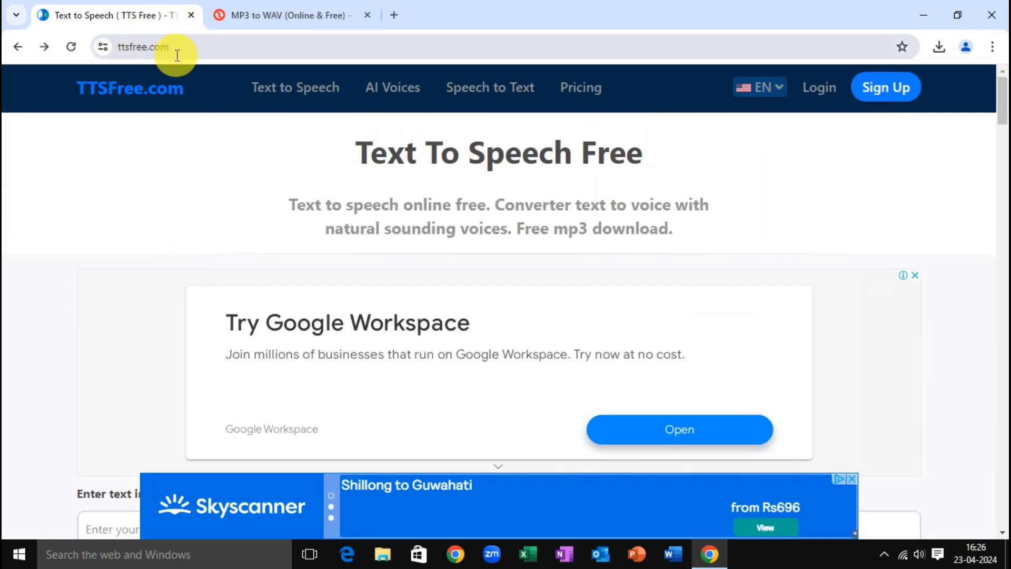
{"action": "scroll", "coordinate": [184, 90], "scroll_direction": "down", "scroll_amount": 4}
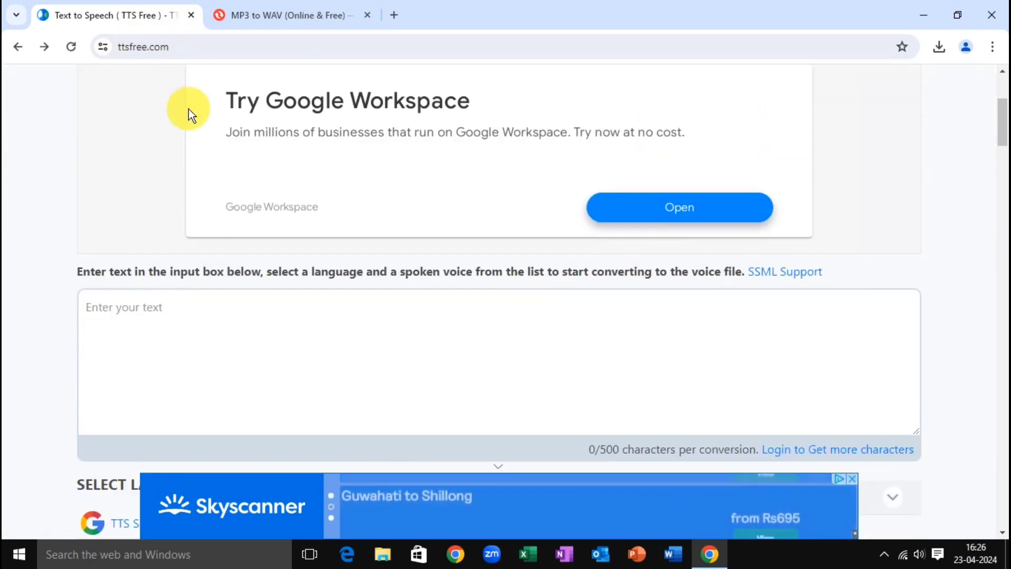
{"action": "left_click", "coordinate": [171, 317]}
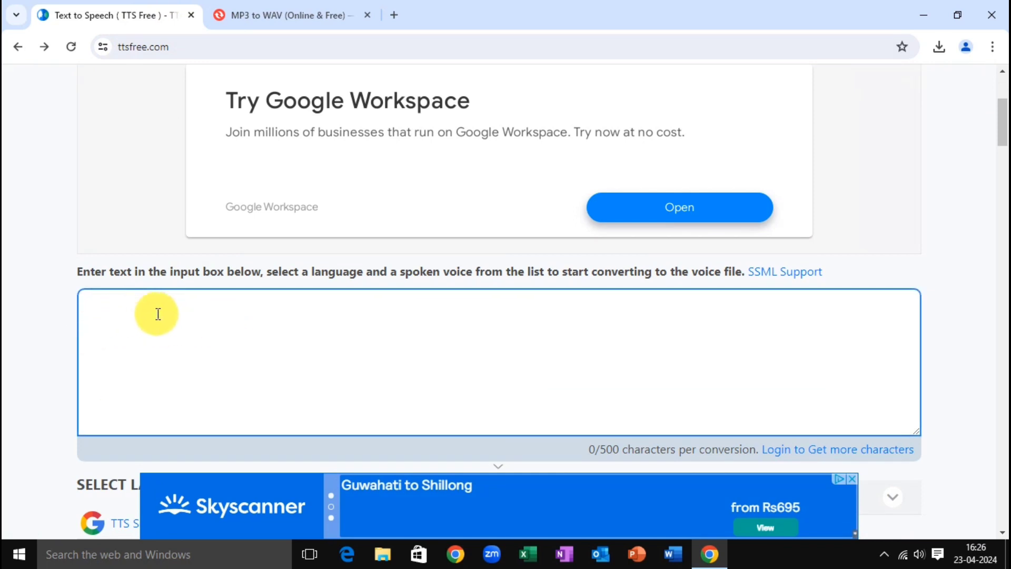
{"action": "scroll", "coordinate": [158, 313], "scroll_direction": "down", "scroll_amount": 4}
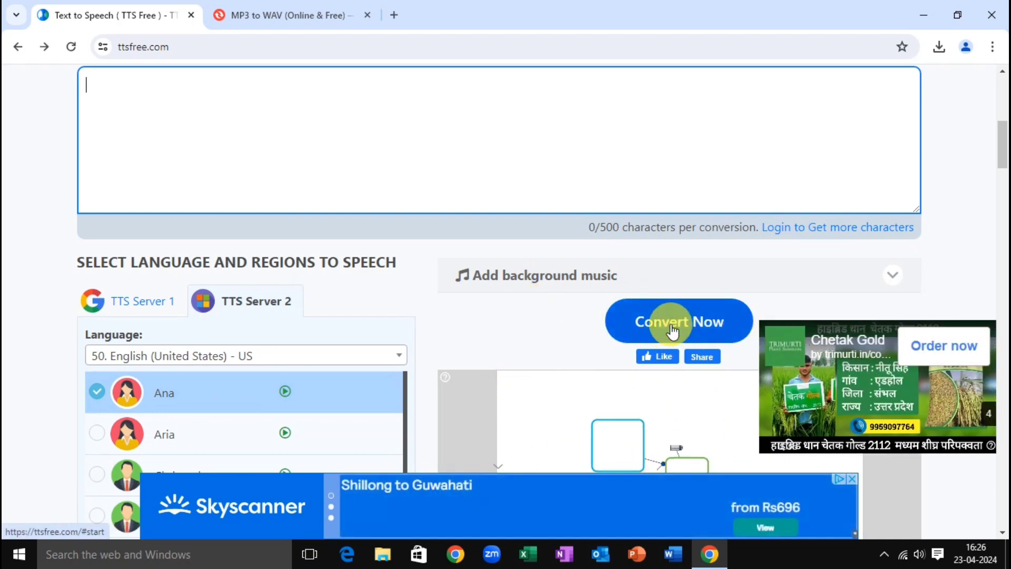
{"action": "left_click", "coordinate": [923, 15]}
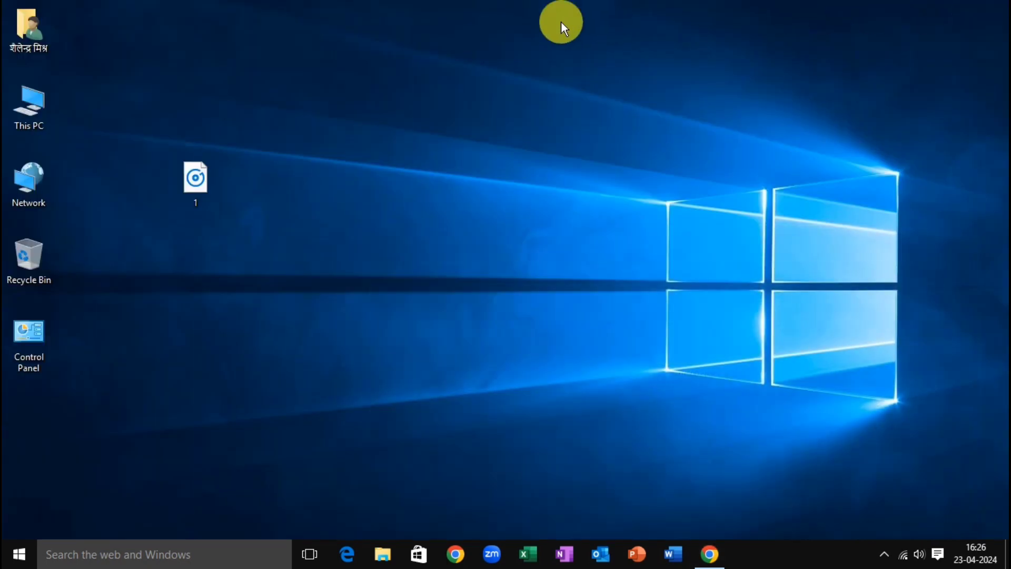
- Check the file type of audio file 1 on the desktop in its properties
{"action": "left_click_drag", "start_coordinate": [280, 117], "coordinate": [151, 248]}
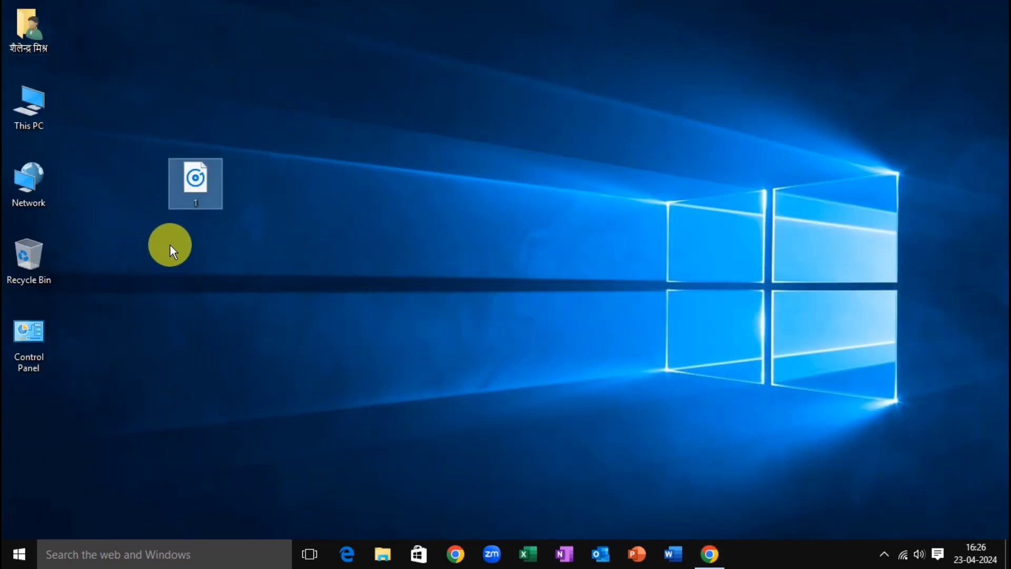
{"action": "right_click", "coordinate": [192, 194]}
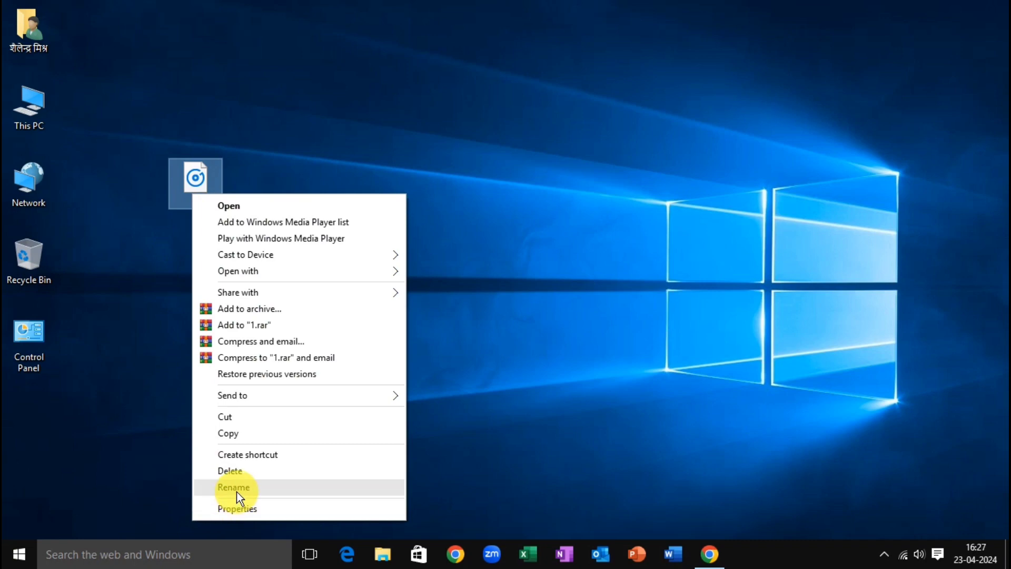
{"action": "left_click", "coordinate": [238, 510]}
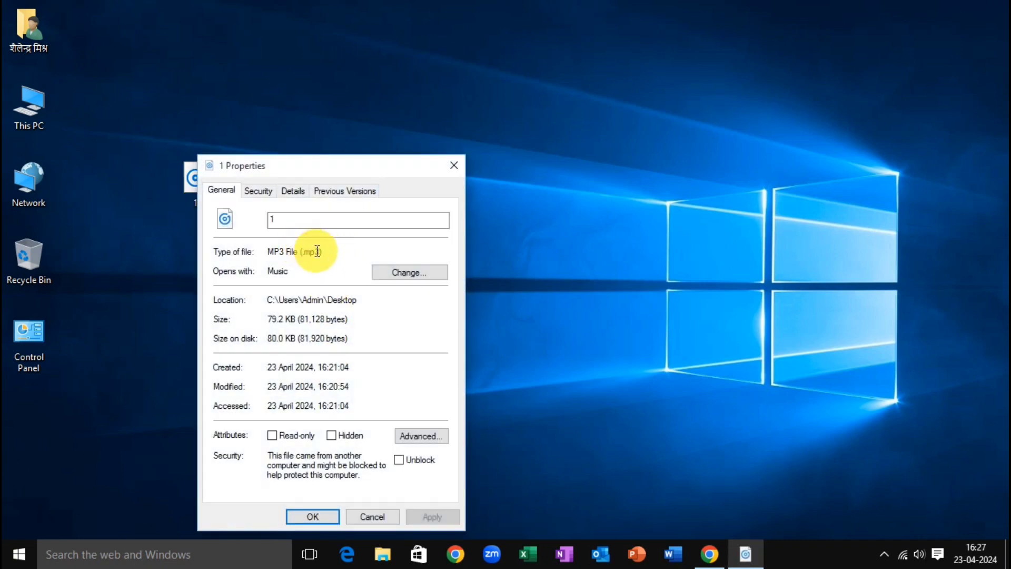
{"action": "left_click_drag", "start_coordinate": [301, 252], "coordinate": [344, 255]}
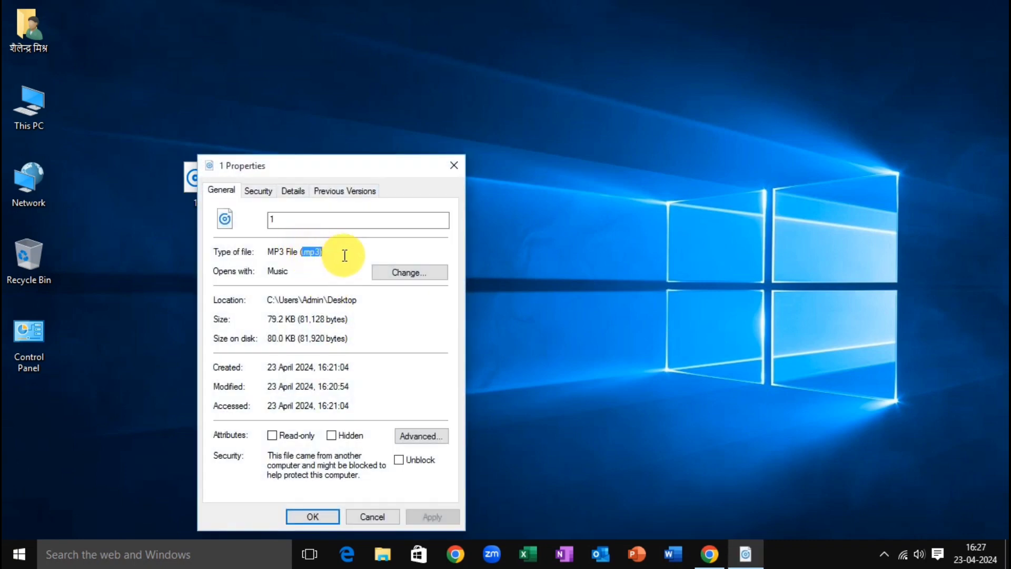
{"action": "left_click", "coordinate": [454, 165]}
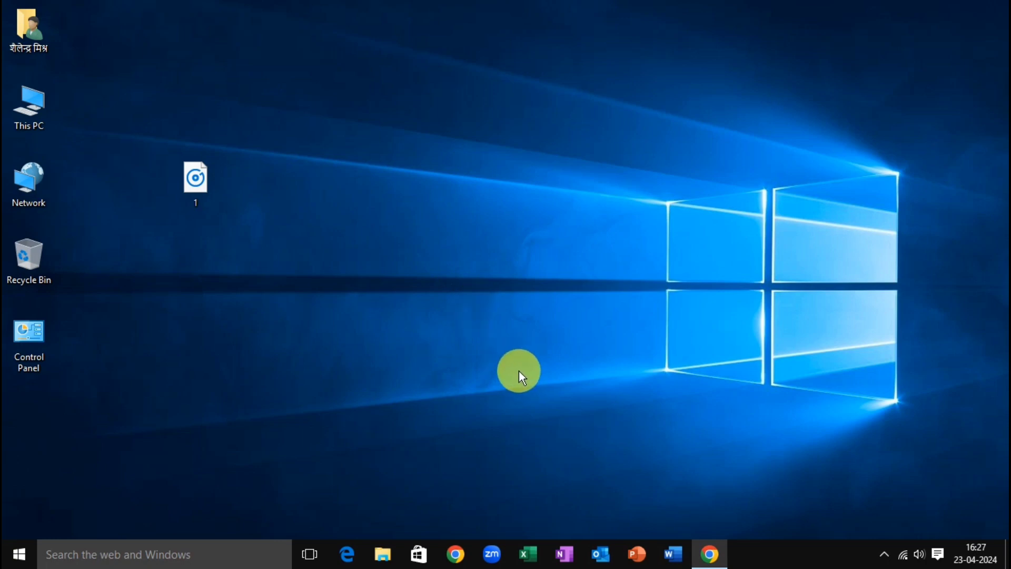
- Convert 1.mp3 from the Desktop to WAV with the Convertio converter in Chrome and download the converted file
{"action": "left_click", "coordinate": [707, 553]}
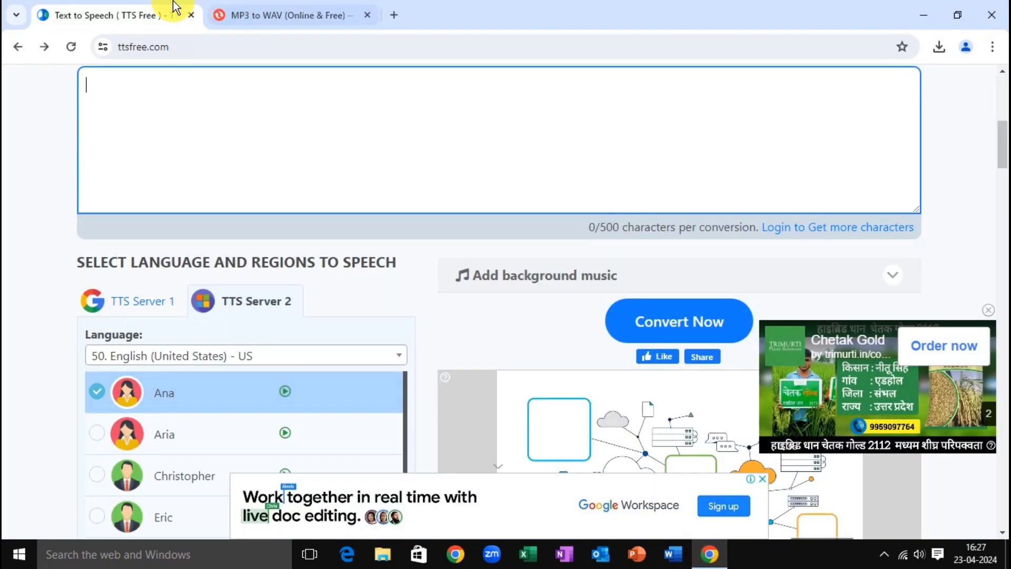
{"action": "left_click", "coordinate": [273, 17]}
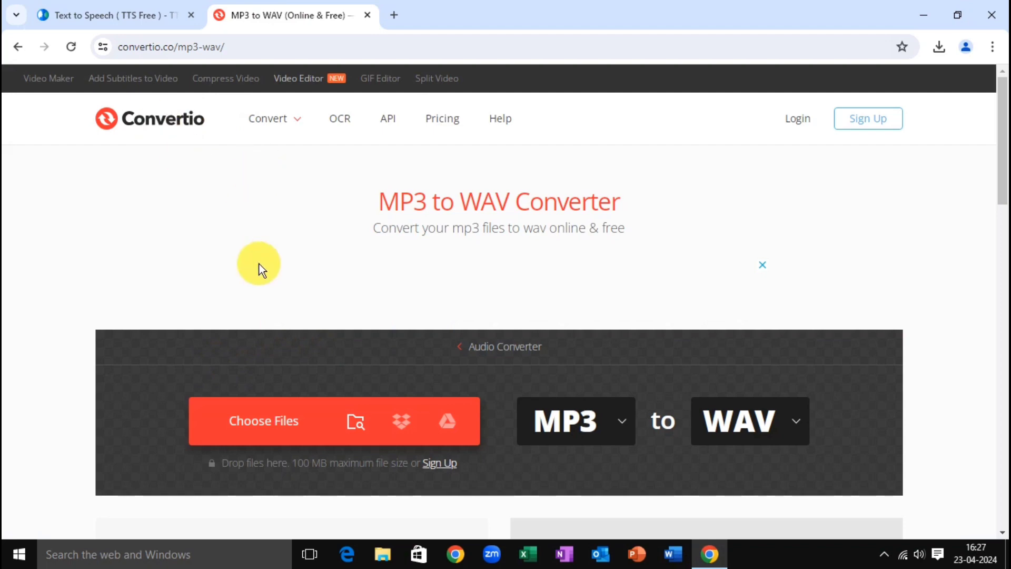
{"action": "left_click", "coordinate": [264, 430]}
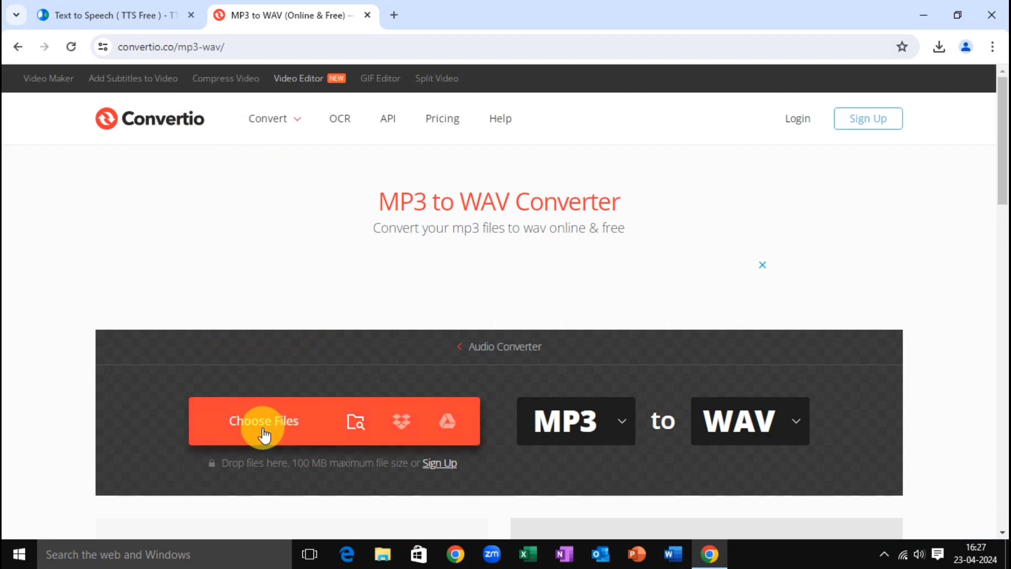
{"action": "left_click", "coordinate": [159, 101]}
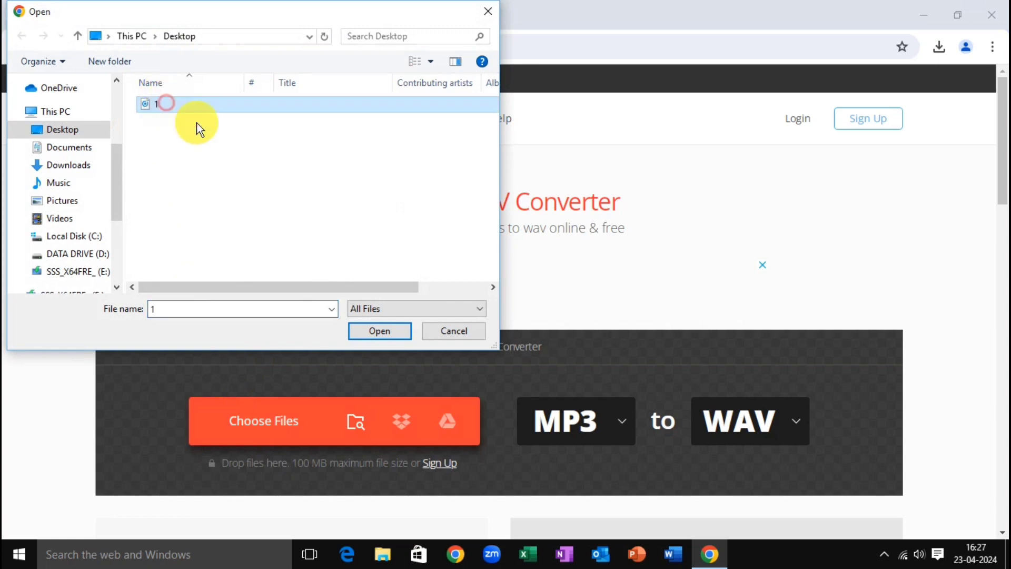
{"action": "left_click", "coordinate": [367, 333]}
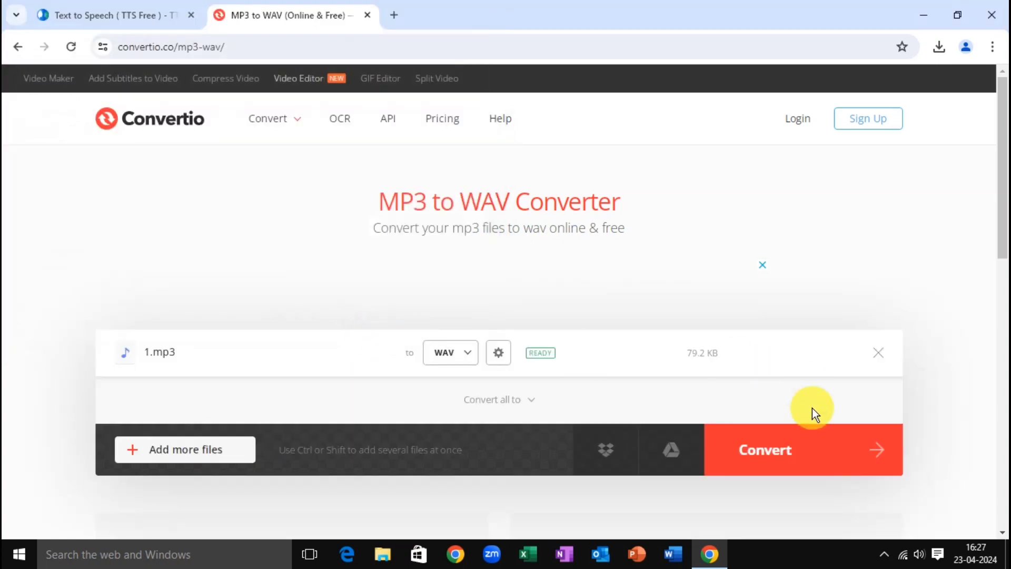
{"action": "left_click", "coordinate": [805, 445]}
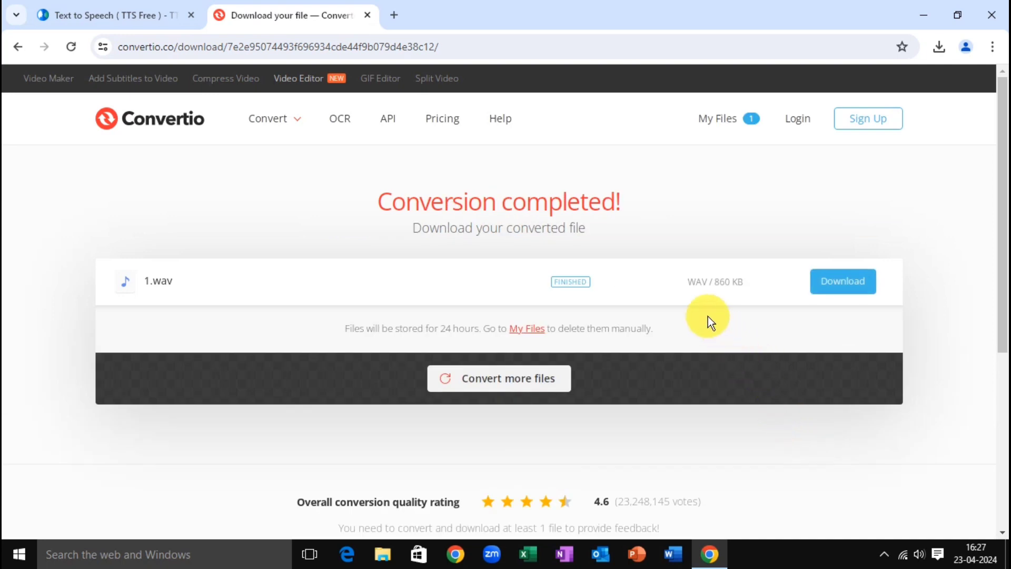
{"action": "left_click", "coordinate": [840, 285]}
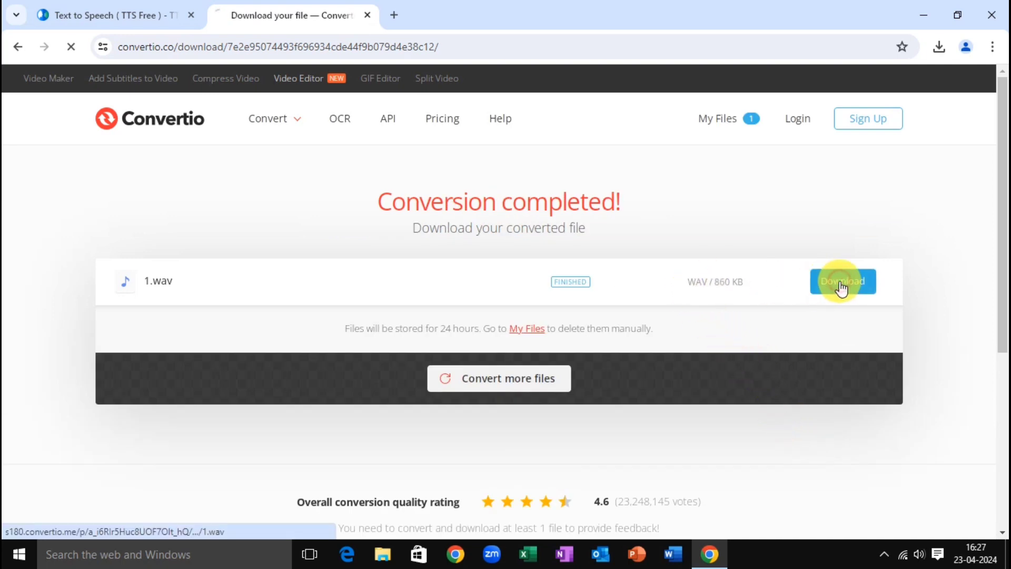
- Show the downloaded 1.wav in the Downloads folder, copy it and close the folder window
{"action": "left_click", "coordinate": [939, 47]}
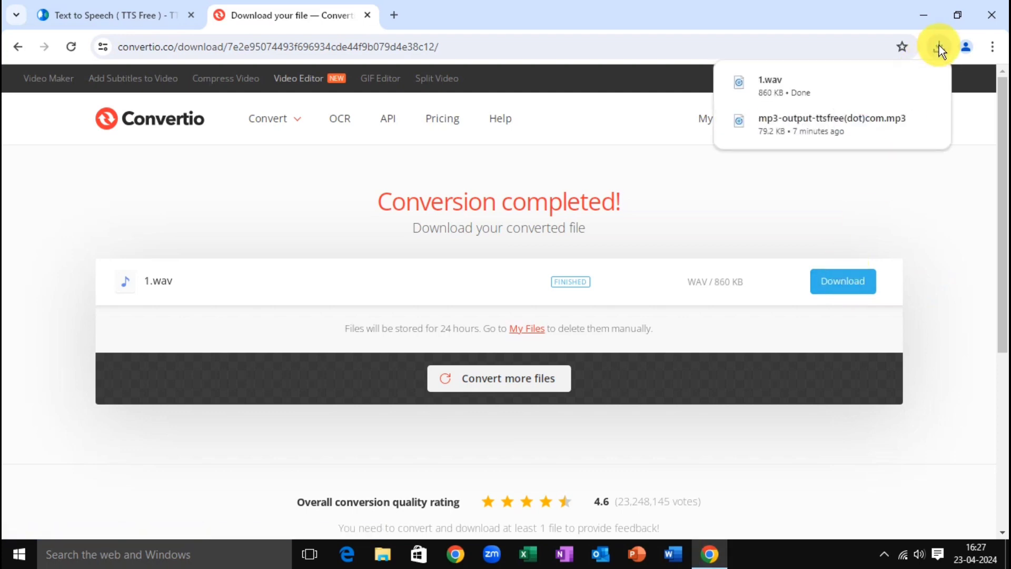
{"action": "left_click", "coordinate": [899, 83]}
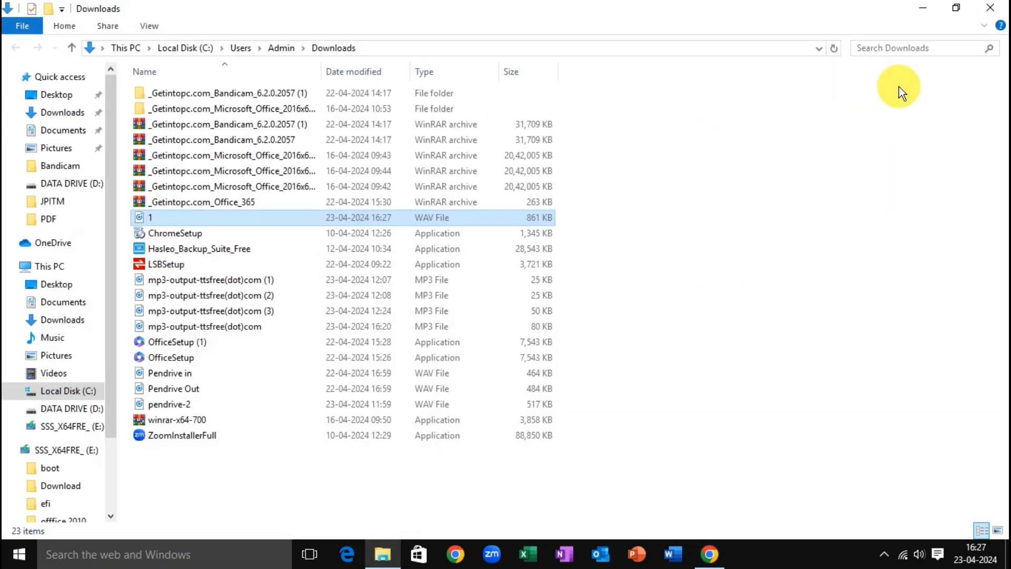
{"action": "right_click", "coordinate": [174, 218]}
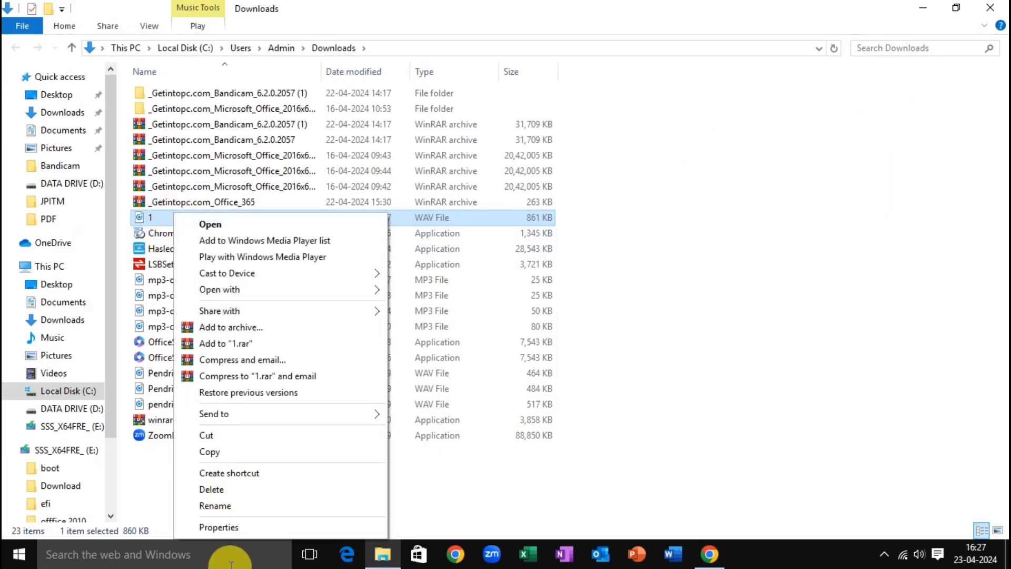
{"action": "left_click", "coordinate": [233, 450]}
{"action": "left_click", "coordinate": [990, 8]}
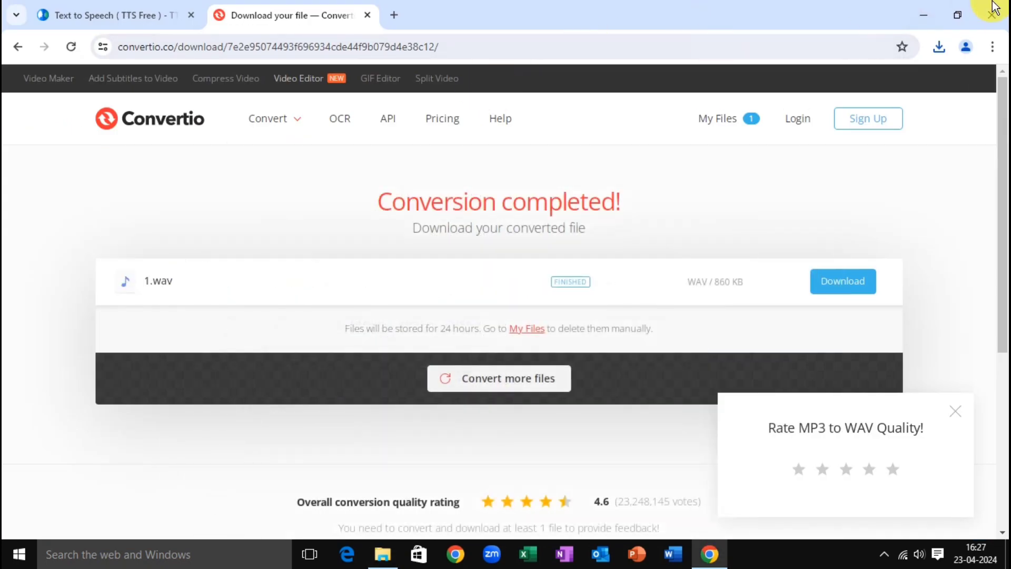
- Create a folder with the default name on the desktop and paste the copied WAV file into it
{"action": "left_click", "coordinate": [923, 12]}
{"action": "right_click", "coordinate": [317, 178]}
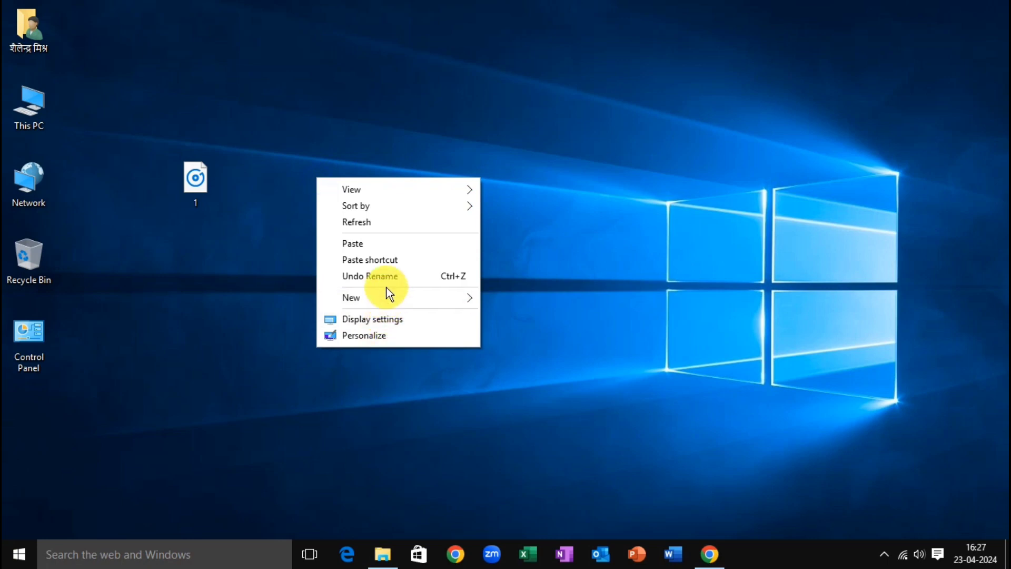
{"action": "mouse_move", "coordinate": [394, 298]}
{"action": "left_click", "coordinate": [523, 297]}
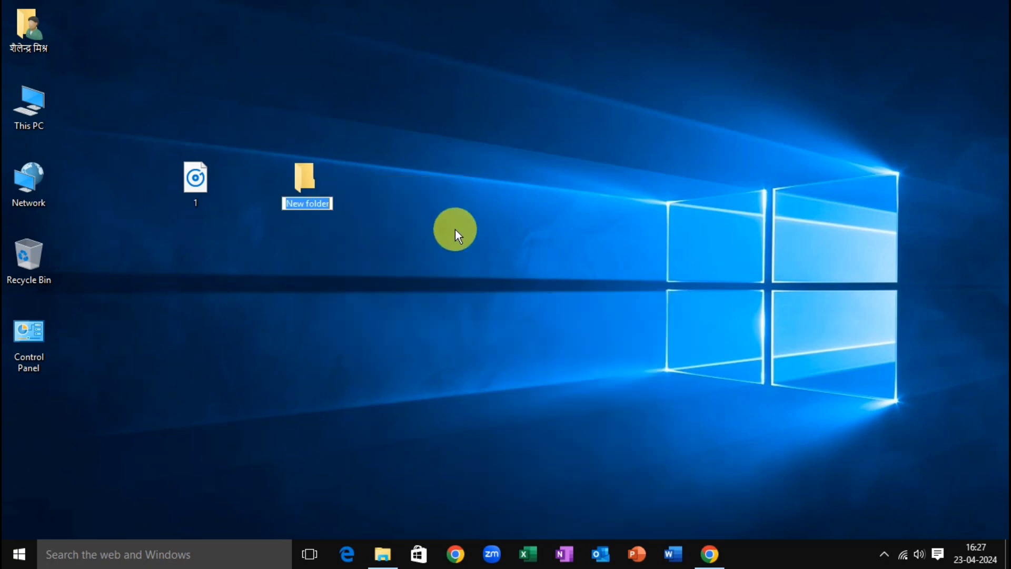
{"action": "left_click", "coordinate": [320, 179]}
{"action": "key", "text": "Return"}
{"action": "key", "text": "ctrl+v"}
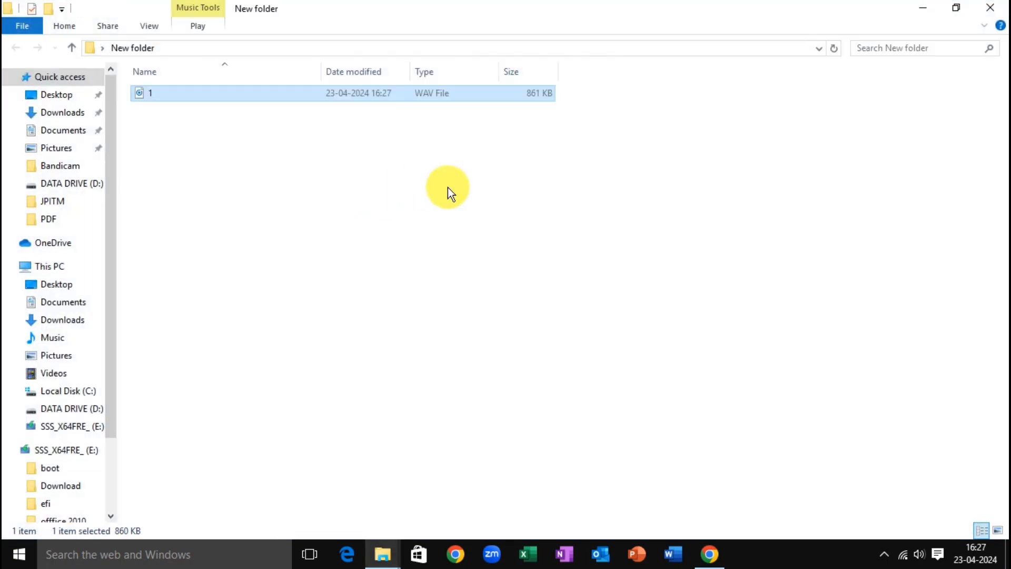
{"action": "left_click", "coordinate": [989, 7]}
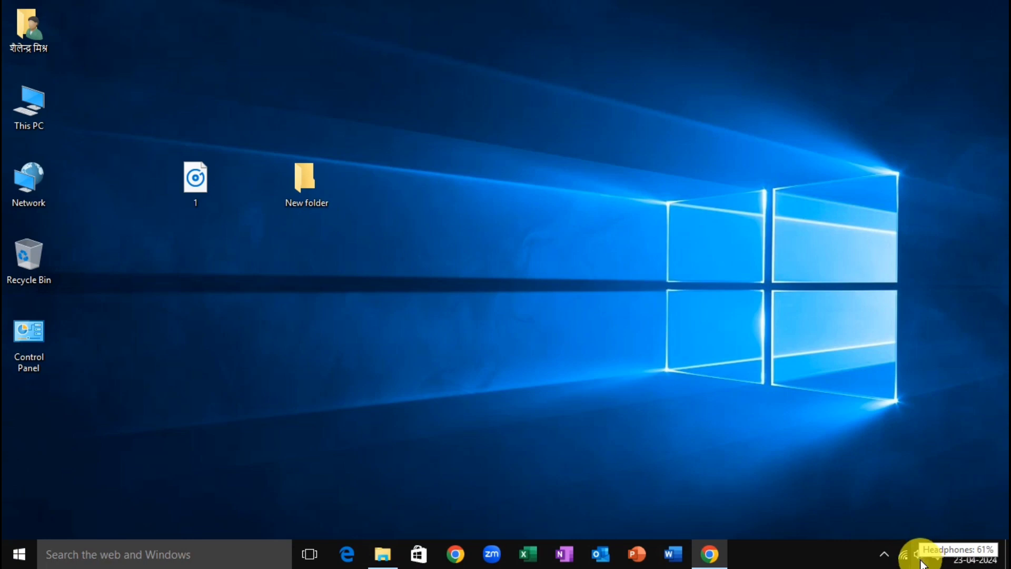
- Open the Windows sound scheme settings and locate the Device Connect event among the program events
{"action": "right_click", "coordinate": [921, 563]}
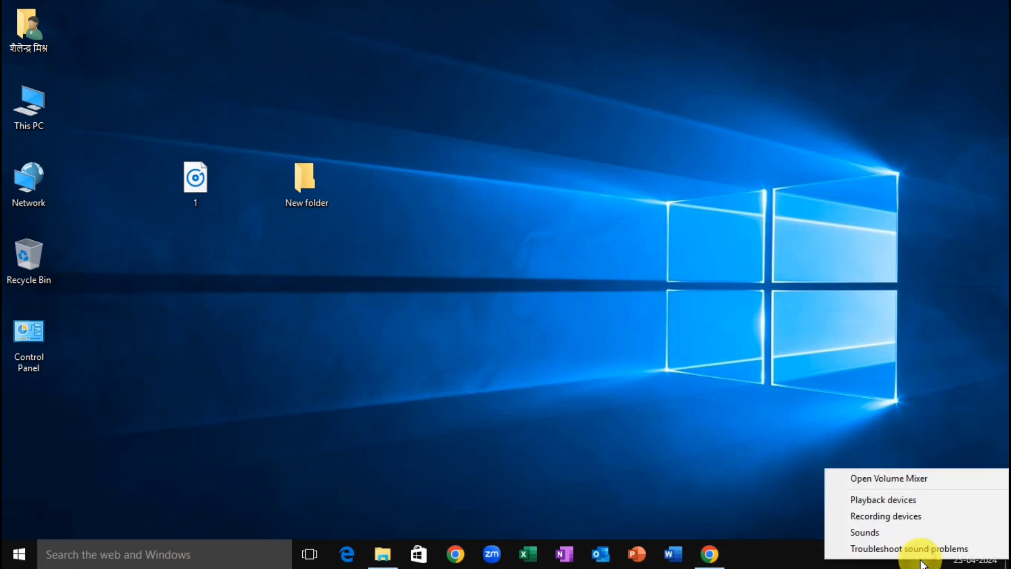
{"action": "left_click", "coordinate": [889, 534]}
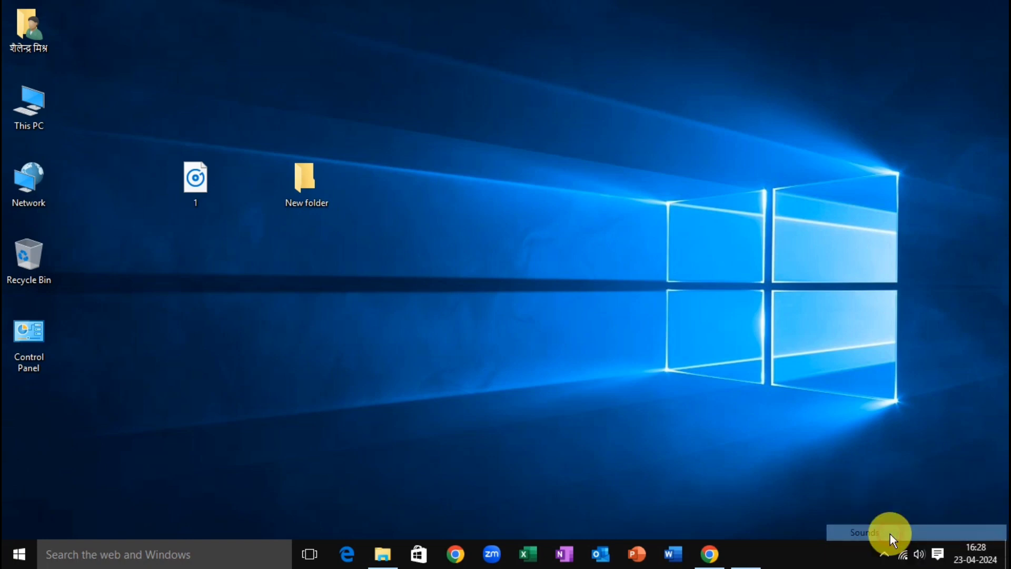
{"action": "left_click_drag", "start_coordinate": [194, 47], "coordinate": [442, 79]}
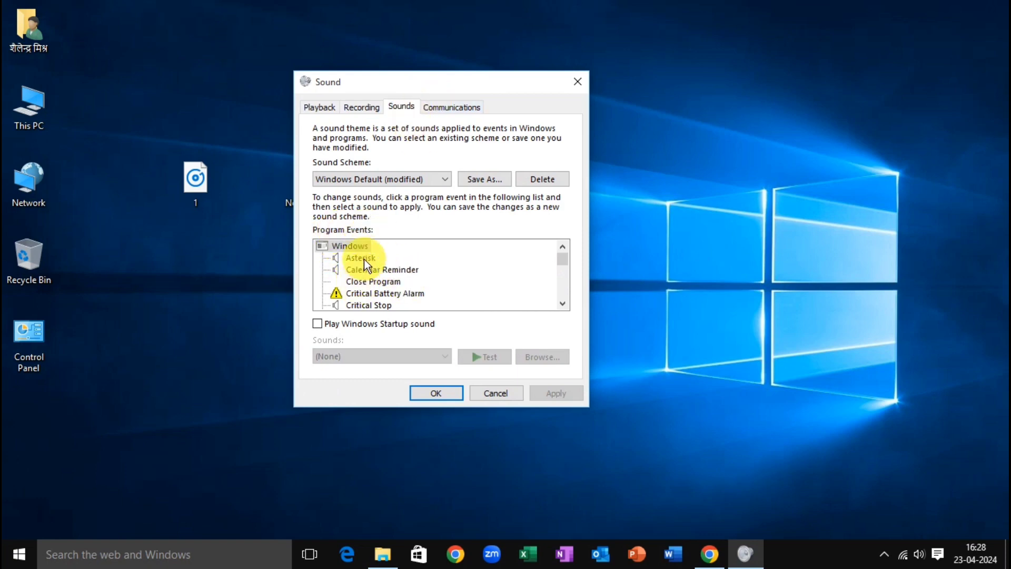
{"action": "scroll", "coordinate": [381, 267], "scroll_direction": "down", "scroll_amount": 3}
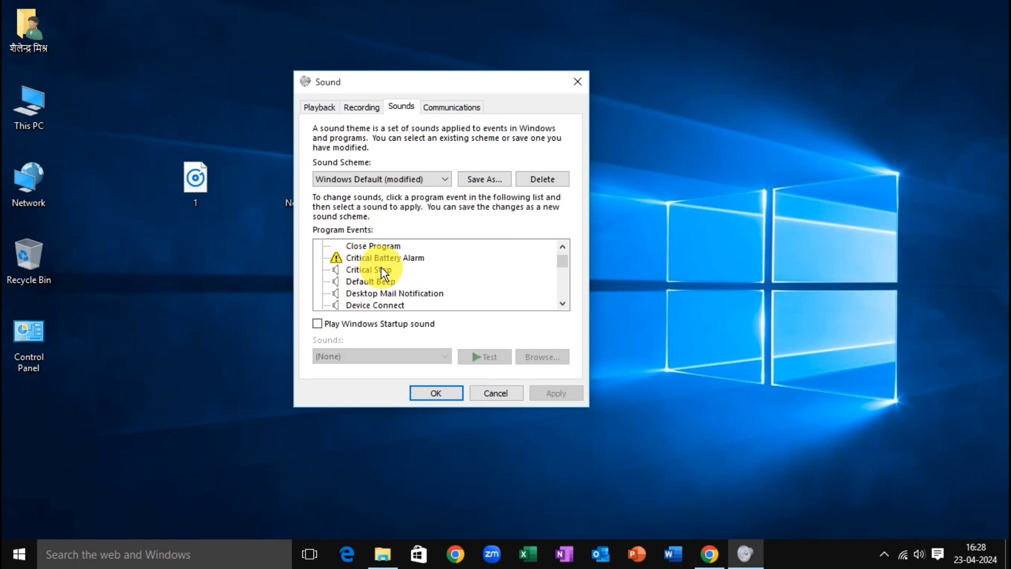
{"action": "scroll", "coordinate": [381, 268], "scroll_direction": "up", "scroll_amount": 1}
{"action": "scroll", "coordinate": [382, 268], "scroll_direction": "down", "scroll_amount": 9}
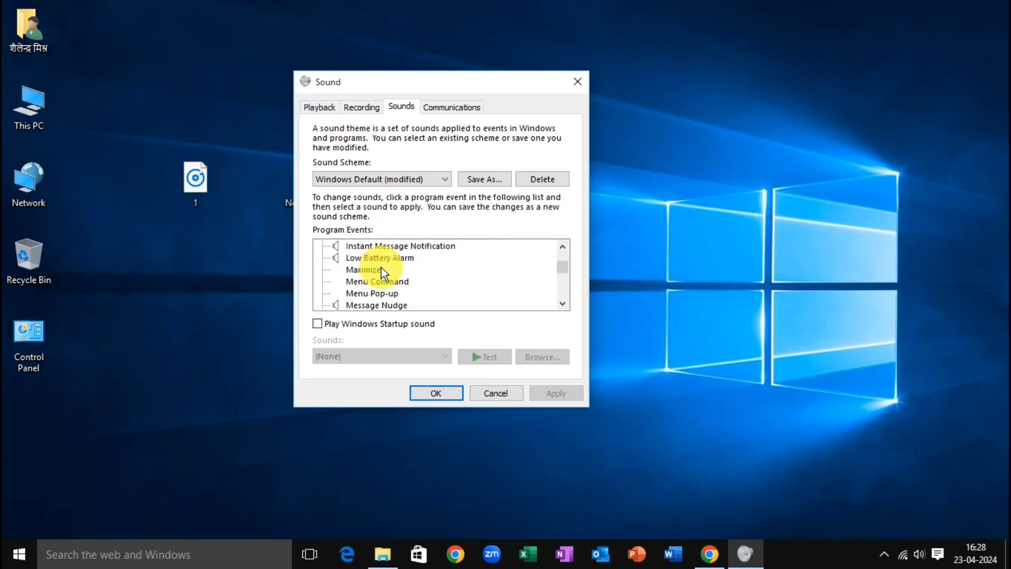
{"action": "scroll", "coordinate": [381, 267], "scroll_direction": "up", "scroll_amount": 10}
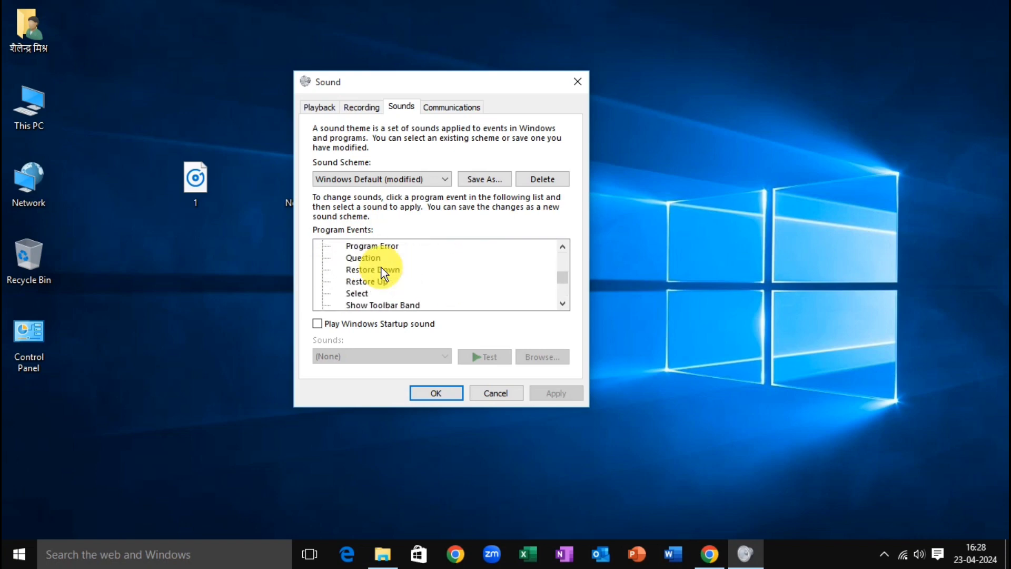
{"action": "scroll", "coordinate": [381, 267], "scroll_direction": "up", "scroll_amount": 1}
{"action": "scroll", "coordinate": [381, 267], "scroll_direction": "down", "scroll_amount": 1}
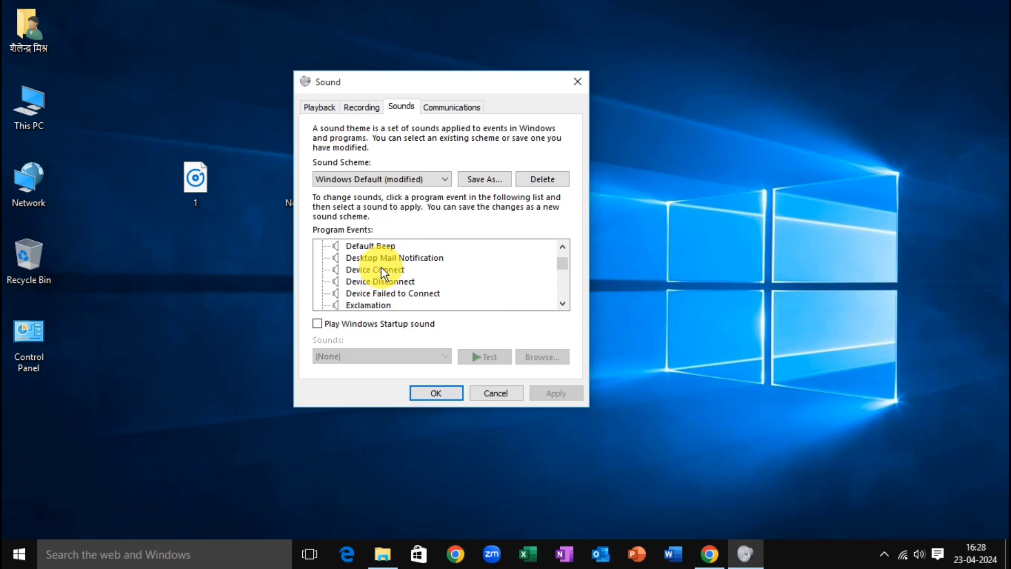
- Assign the WAV file 1 from New folder on the Desktop as the sound for the Device Connect event
{"action": "left_click", "coordinate": [375, 269]}
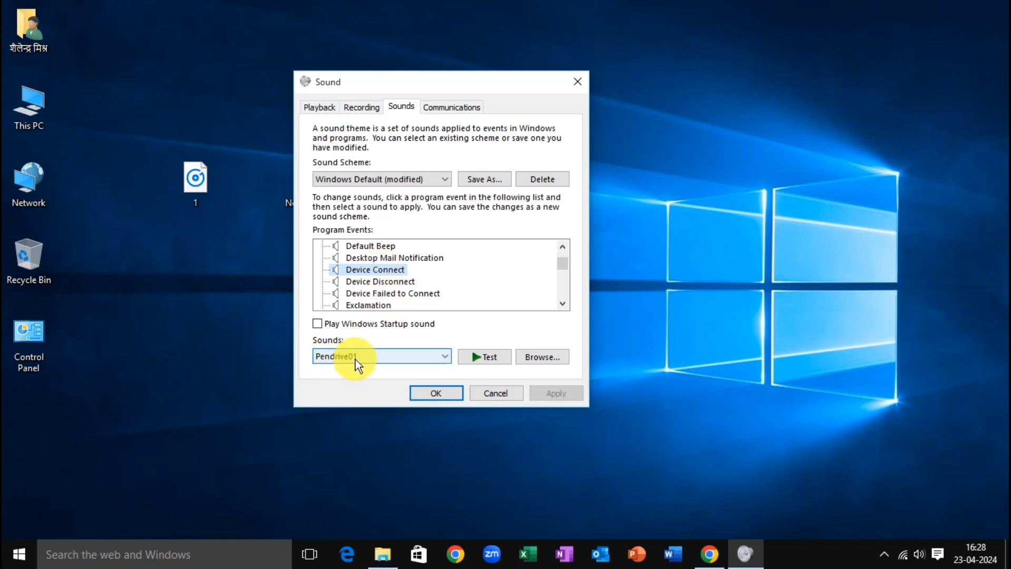
{"action": "left_click", "coordinate": [546, 358]}
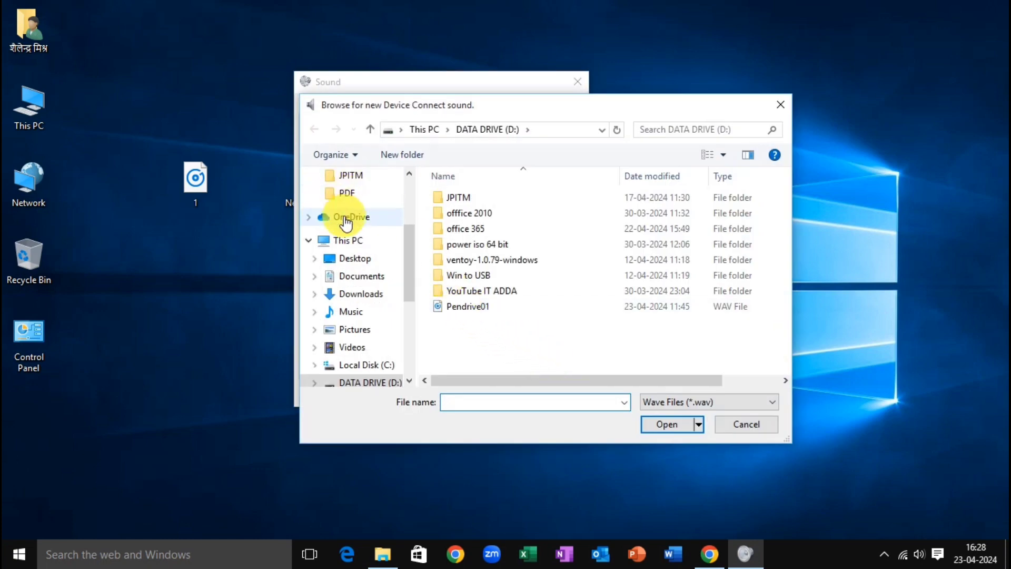
{"action": "left_click", "coordinate": [353, 259]}
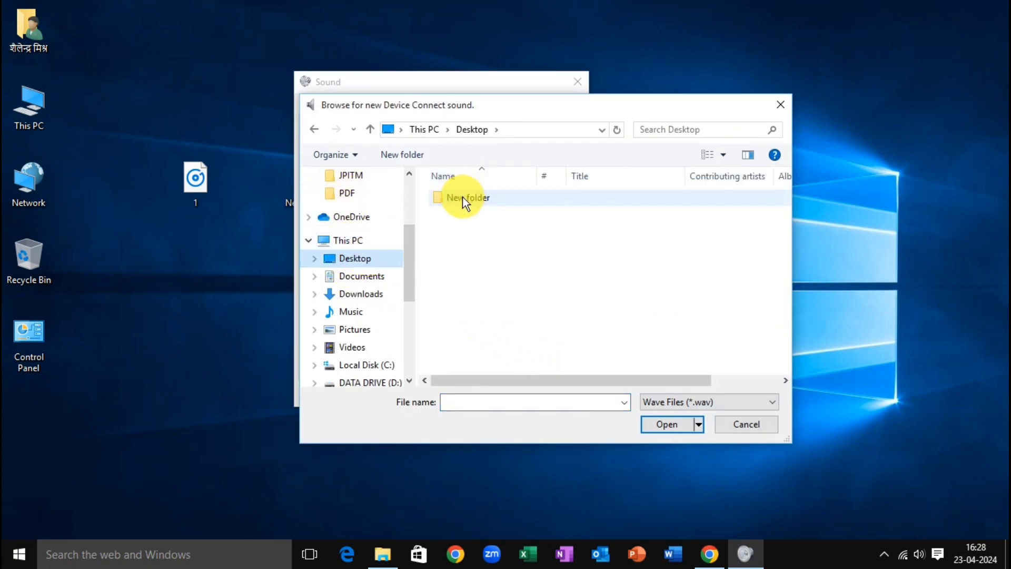
{"action": "double_click", "coordinate": [469, 201]}
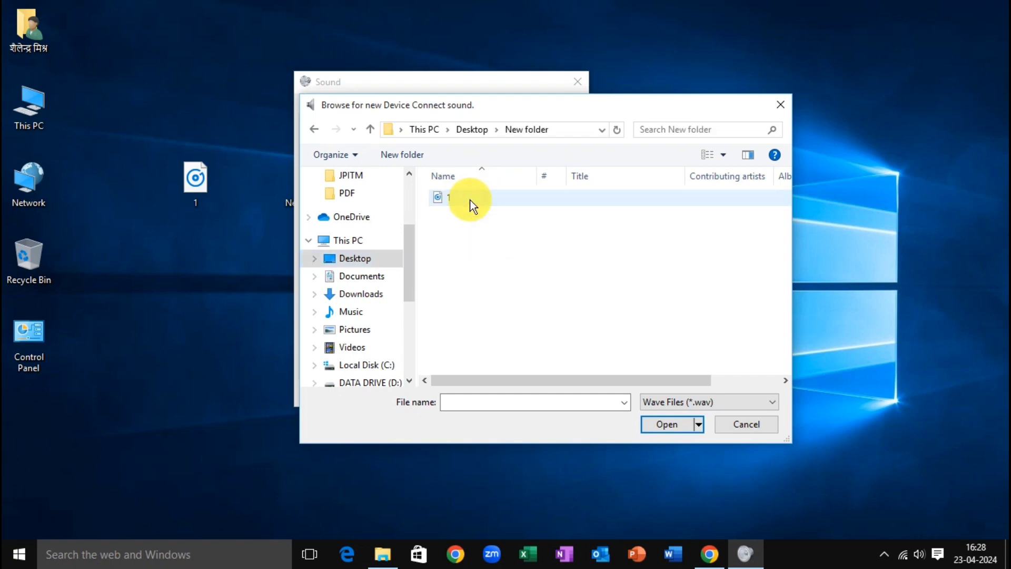
{"action": "left_click", "coordinate": [456, 203]}
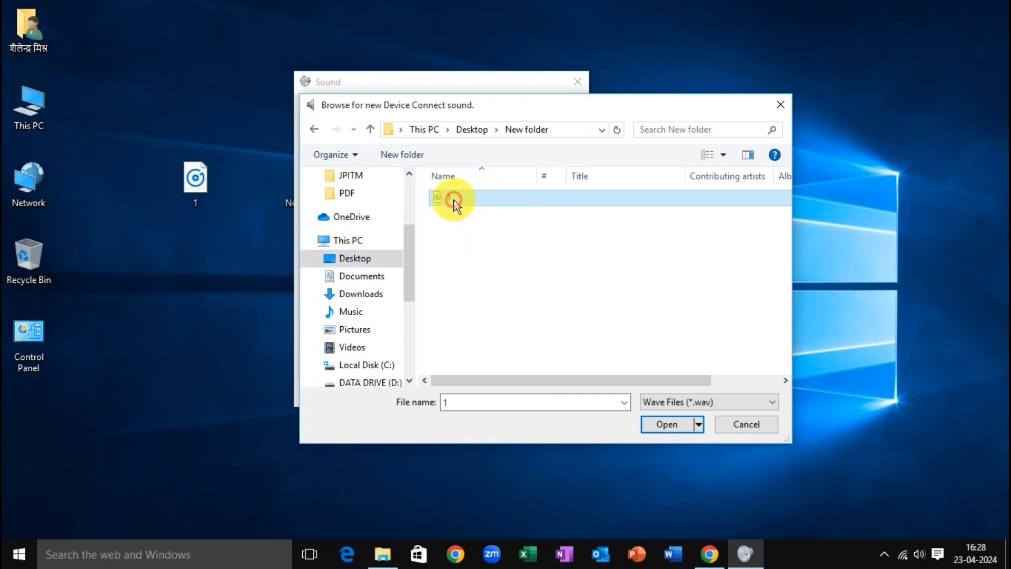
{"action": "left_click", "coordinate": [659, 425]}
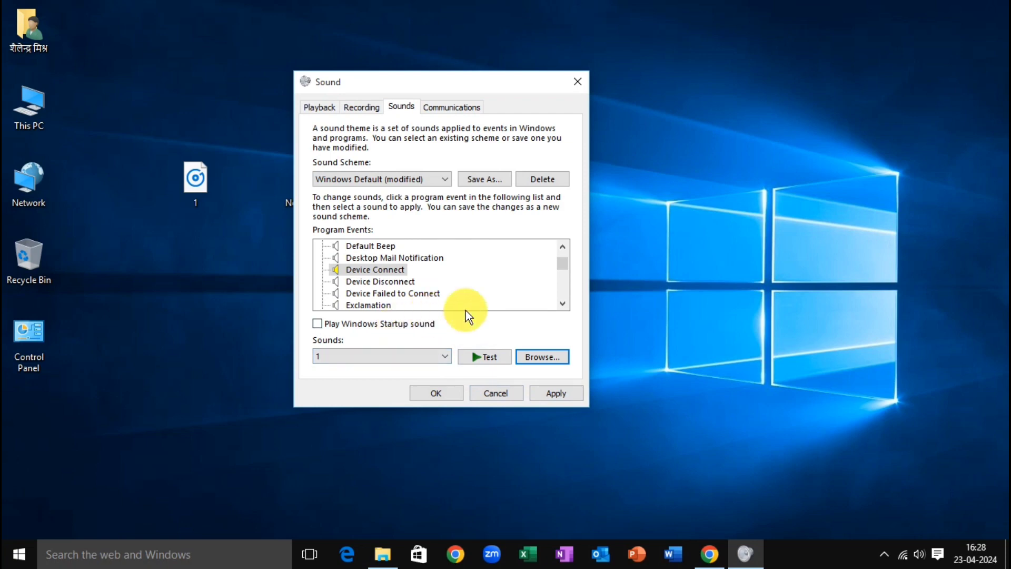
- Test the new Device Connect sound, apply and accept the sound settings, and close the file window of the connected USB drive
{"action": "left_click", "coordinate": [475, 356]}
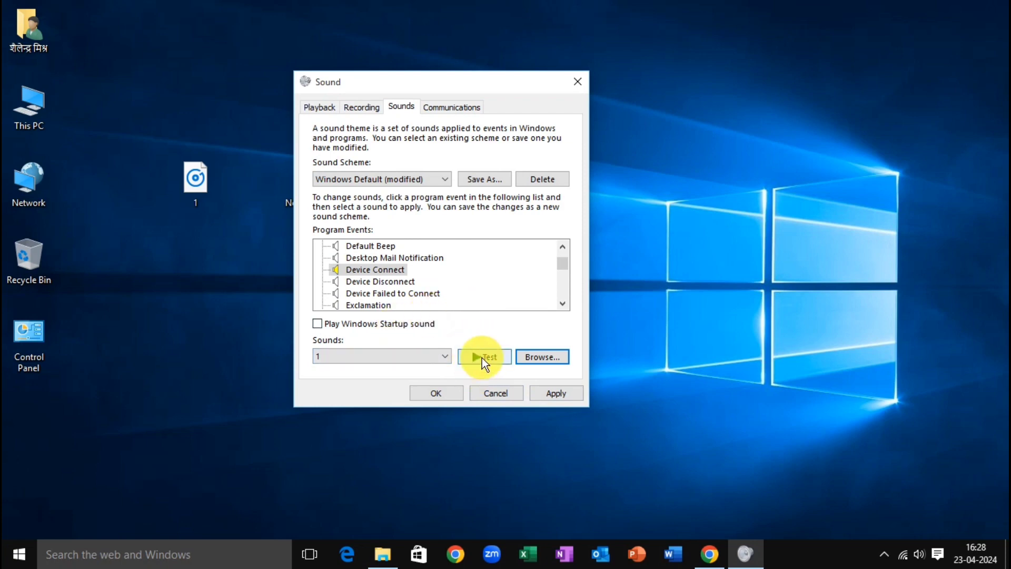
{"action": "left_click", "coordinate": [481, 358]}
{"action": "left_click", "coordinate": [558, 393]}
{"action": "left_click", "coordinate": [445, 394]}
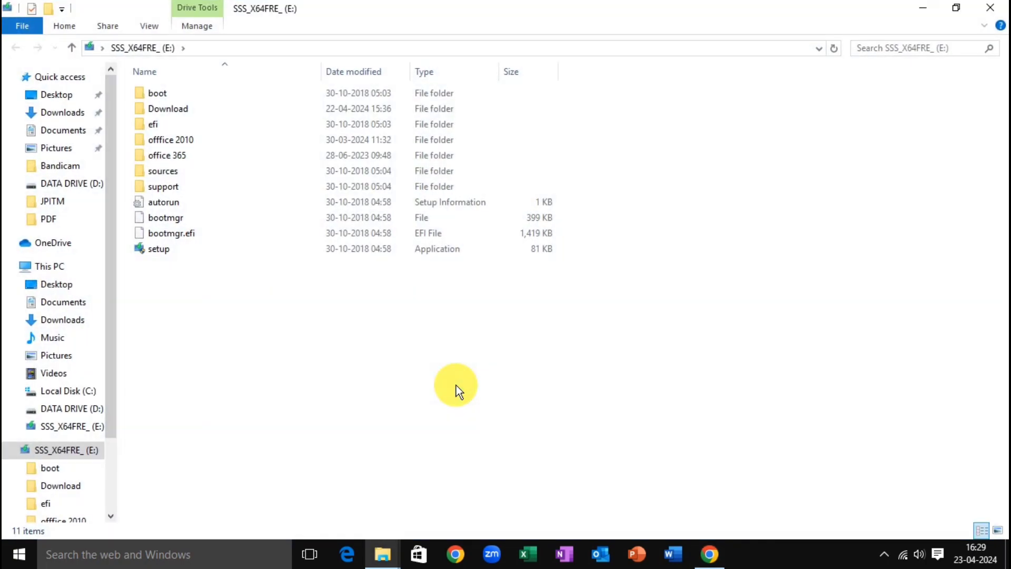
{"action": "left_click", "coordinate": [989, 7]}
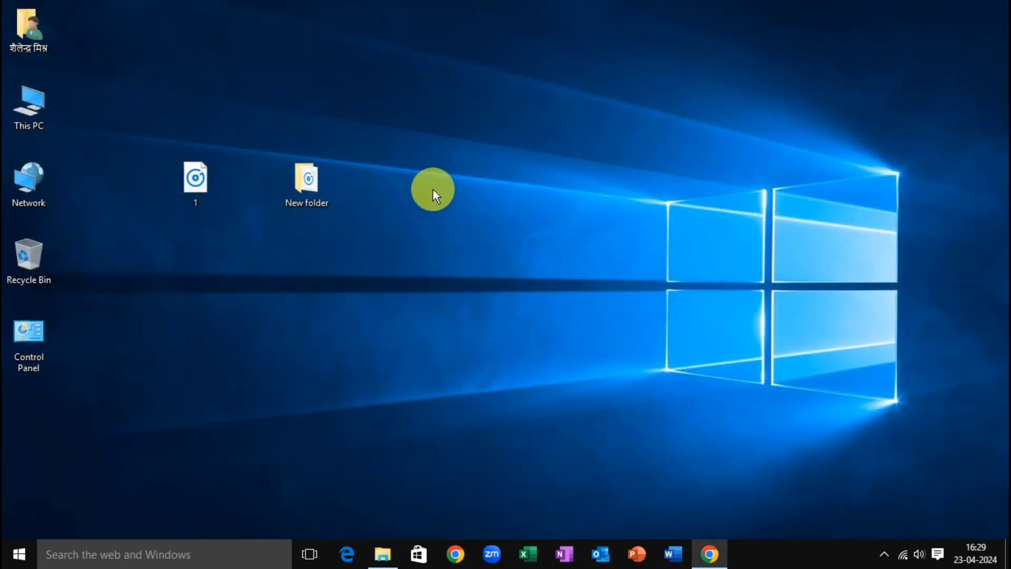